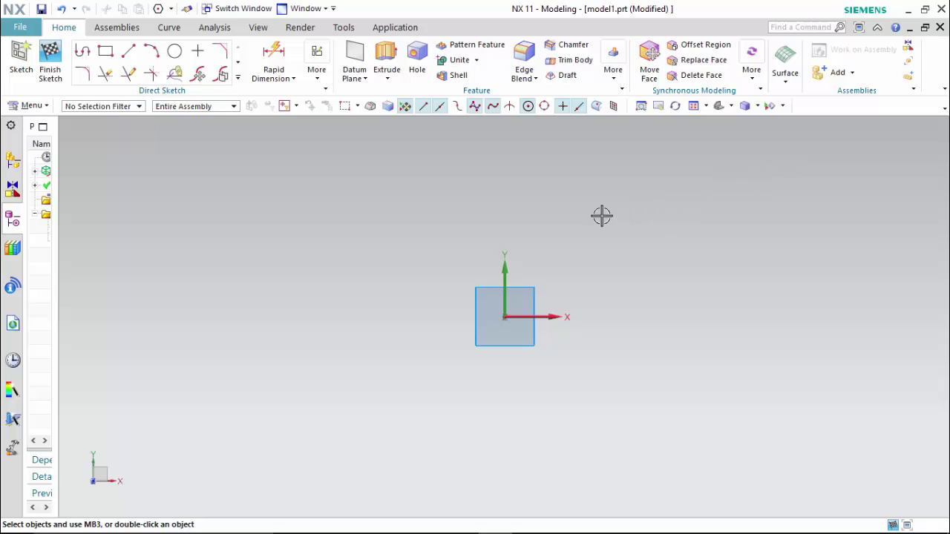
# Launch the six-sided Polygon tool from the More Curve section of the curve gallery
pyautogui.click(239, 78)
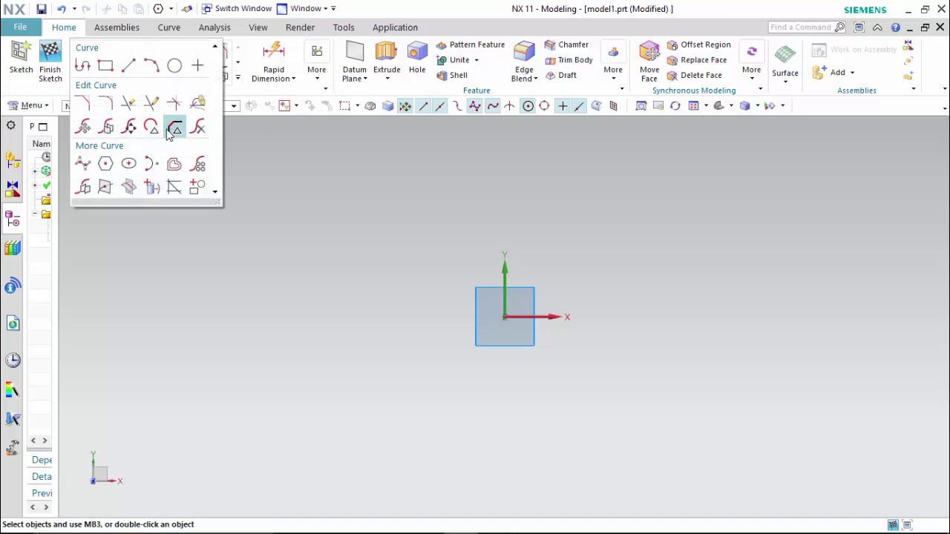
pyautogui.click(108, 165)
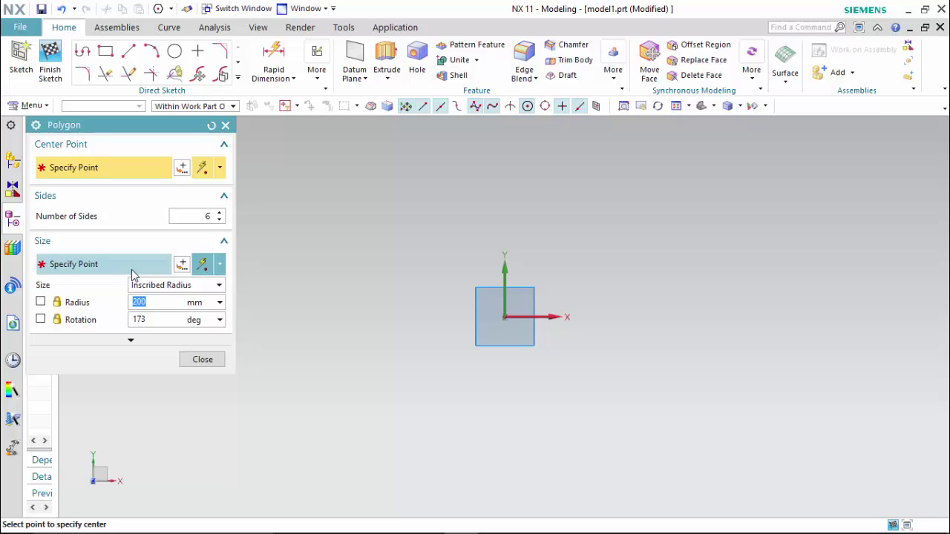
pyautogui.click(205, 289)
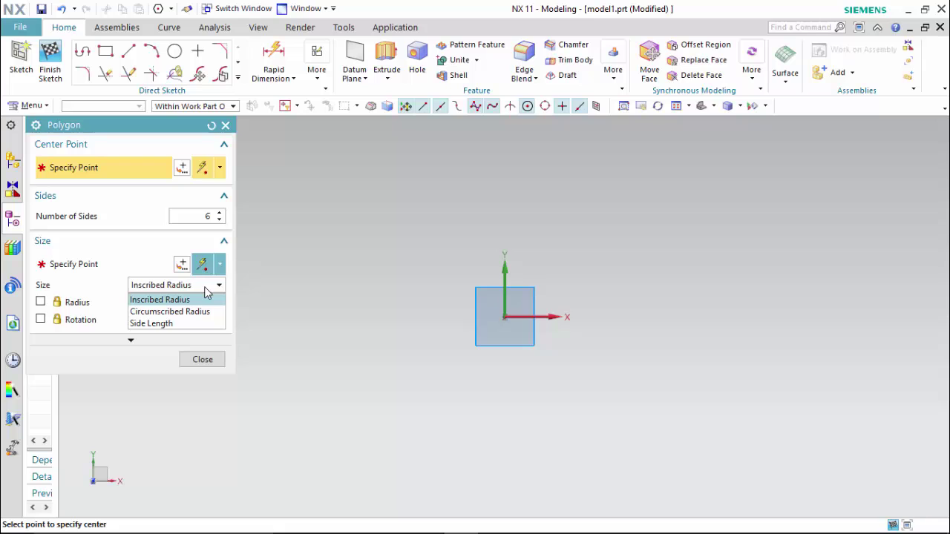
pyautogui.click(154, 300)
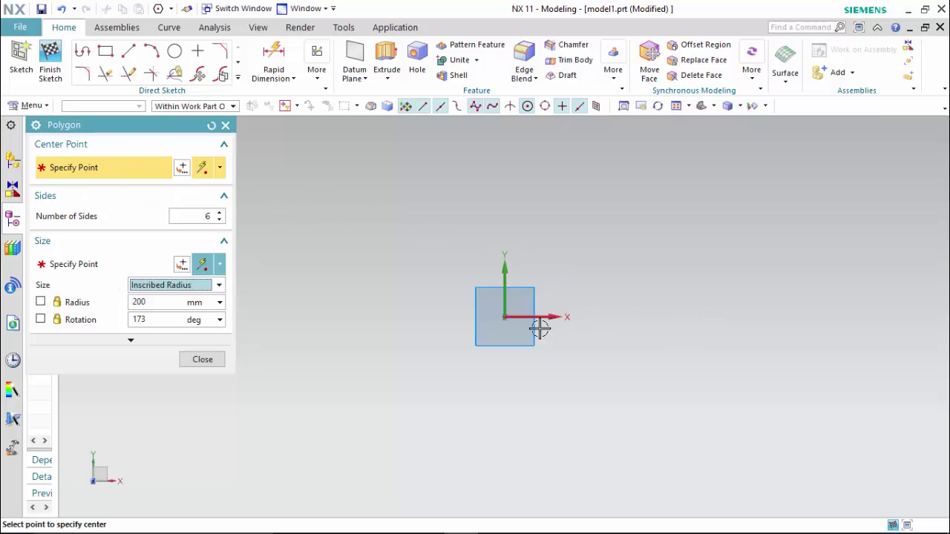
# Create a hexagon centred on the sketch origin with 50 mm inscribed radius and 0° rotation
pyautogui.click(505, 317)
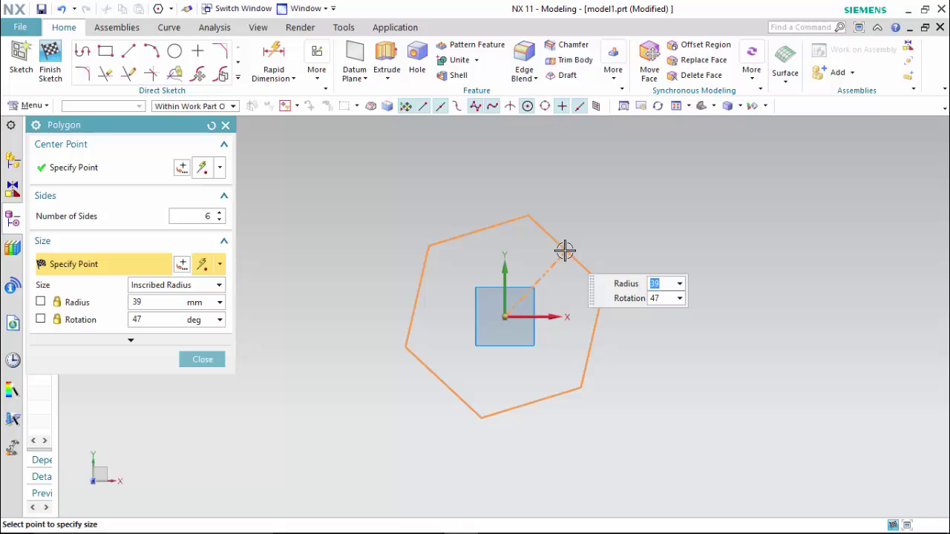
pyautogui.write('50')
pyautogui.press('Tab')
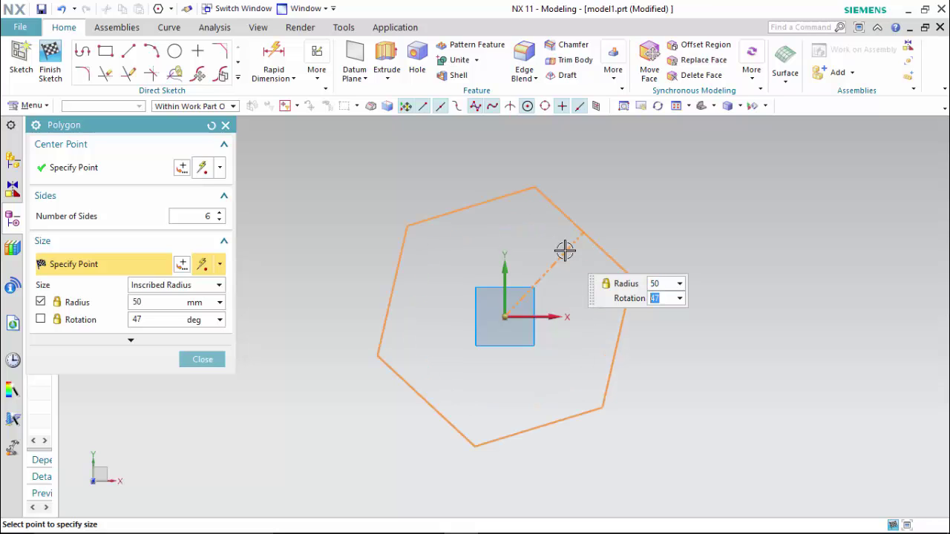
pyautogui.write('0')
pyautogui.press('Return')
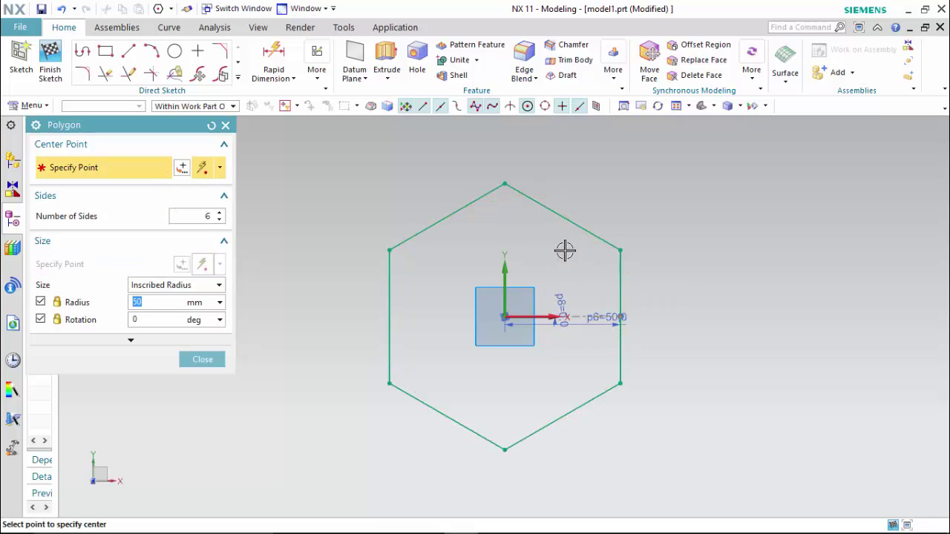
pyautogui.click(210, 360)
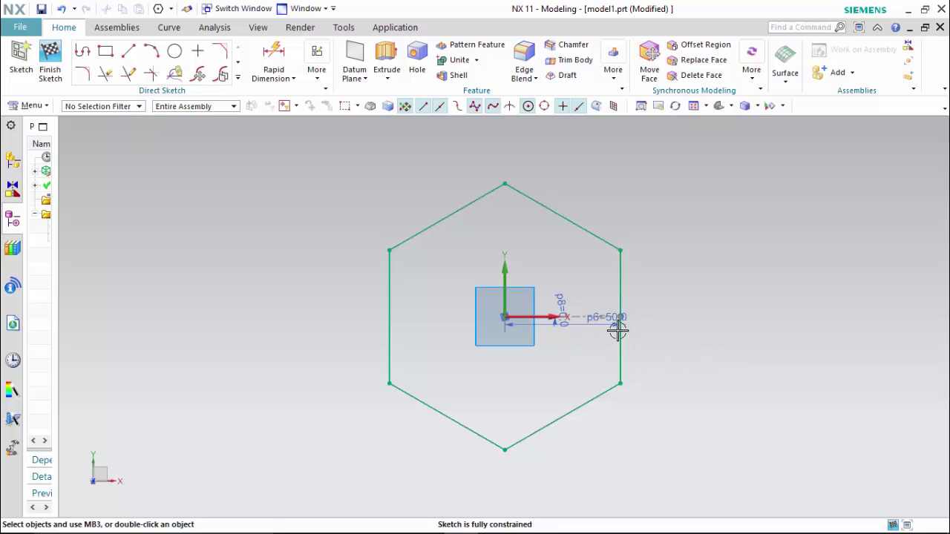
pyautogui.scroll(3, 585, 318)
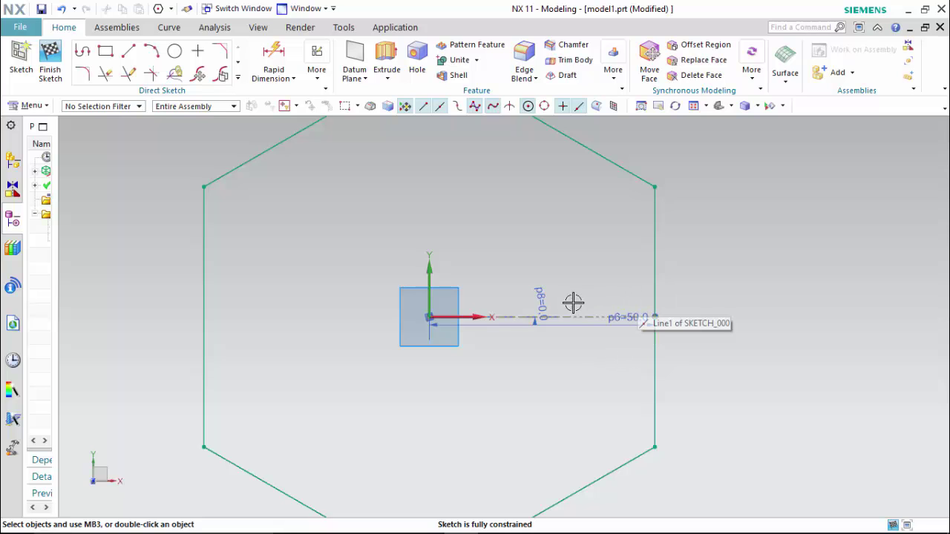
pyautogui.scroll(-3, 568, 341)
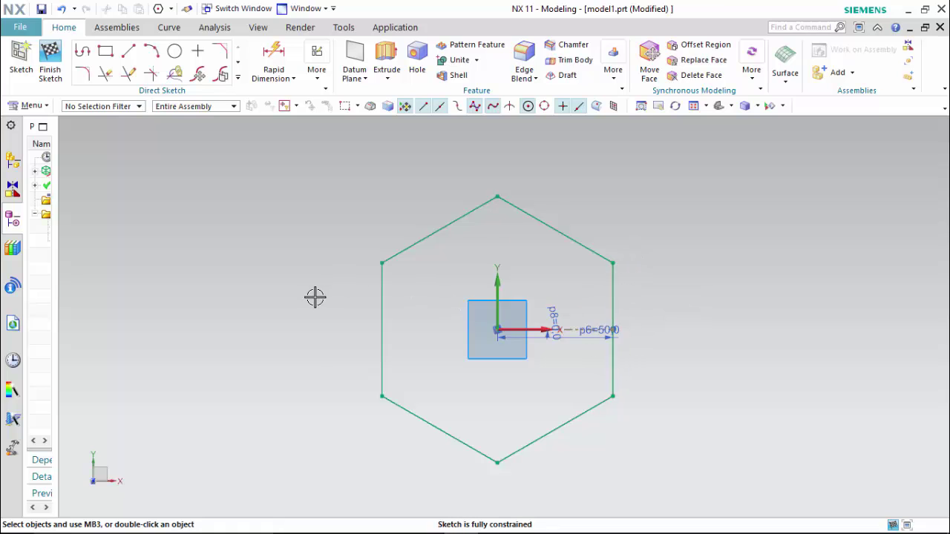
pyautogui.scroll(-2, 316, 297)
pyautogui.scroll(1, 750, 265)
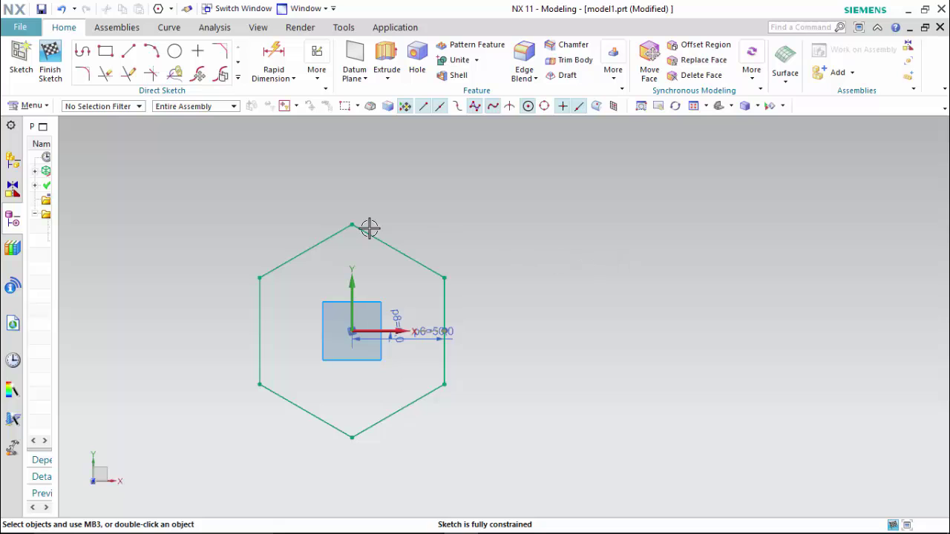
# Start another polygon sized by Circumscribed Radius
pyautogui.click(238, 77)
pyautogui.click(105, 166)
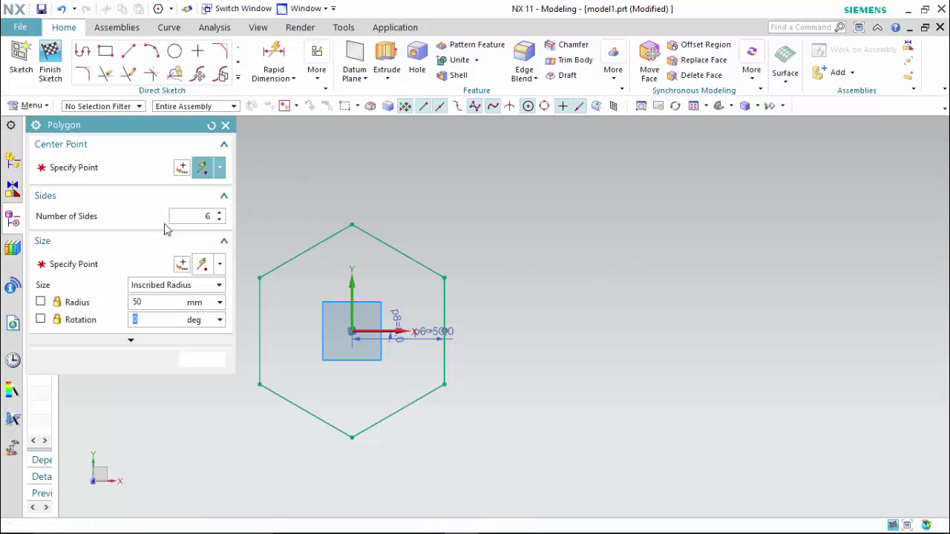
pyautogui.click(163, 286)
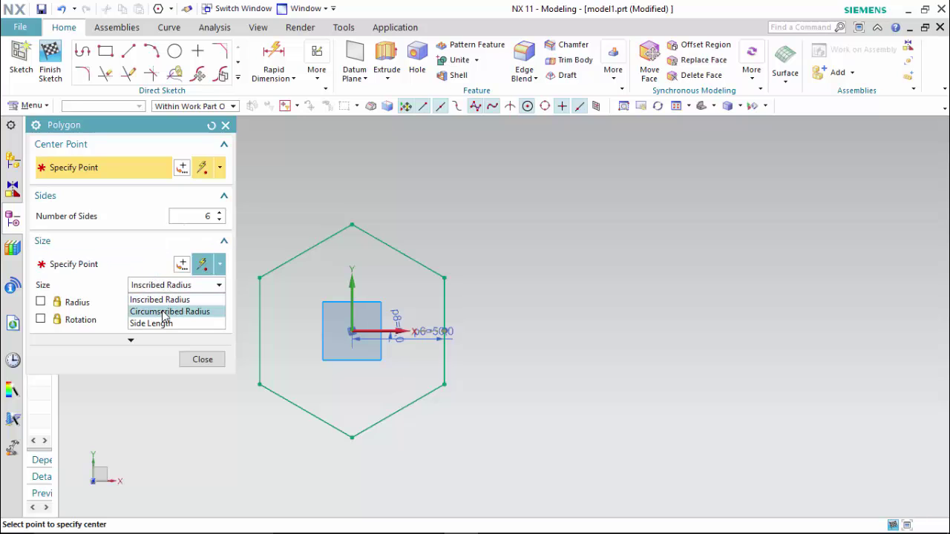
pyautogui.click(169, 311)
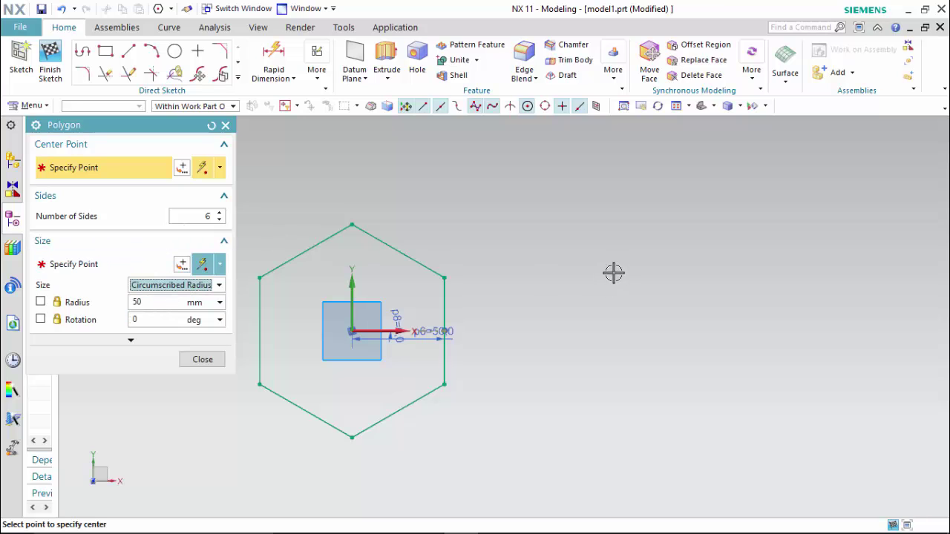
# Place the second hexagon right of the first with 50 mm radius and 0° rotation
pyautogui.click(656, 325)
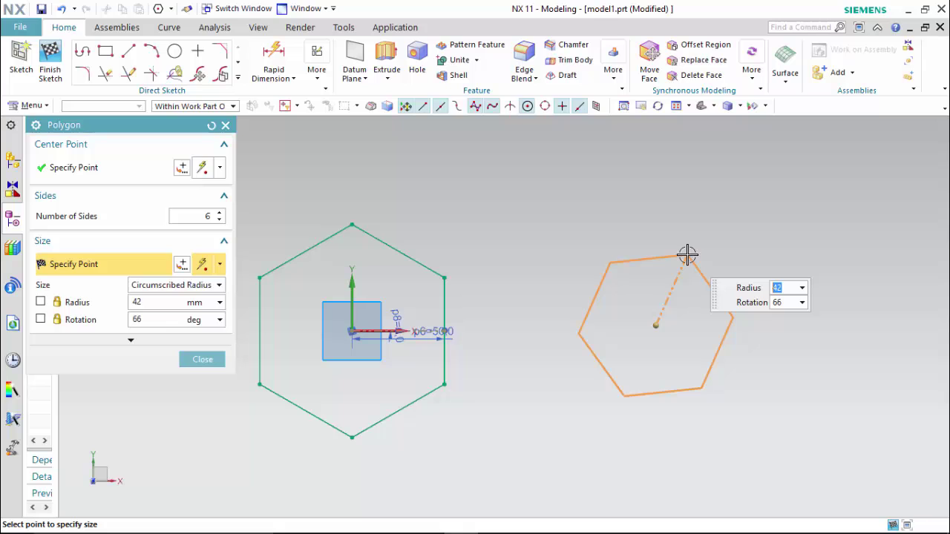
pyautogui.write('50')
pyautogui.press('Tab')
pyautogui.write('0')
pyautogui.press('Return')
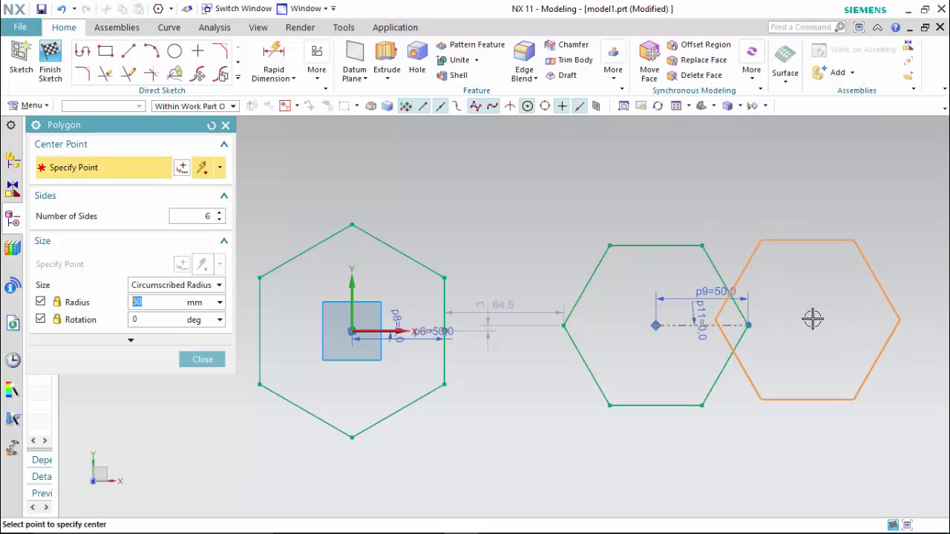
pyautogui.click(203, 360)
# Expand the Direct Sketch curve gallery to reach the More Curve tools
pyautogui.scroll(3, 788, 314)
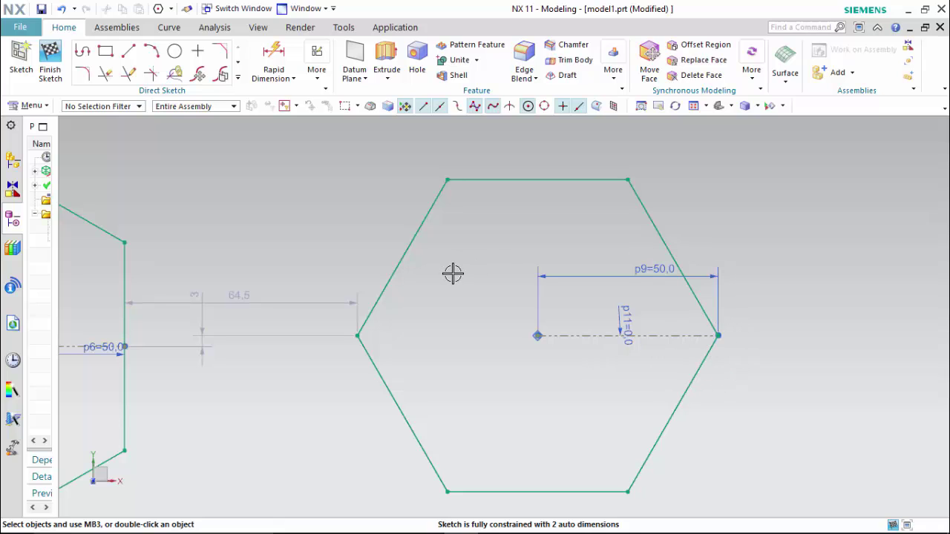
pyautogui.scroll(-2, 453, 273)
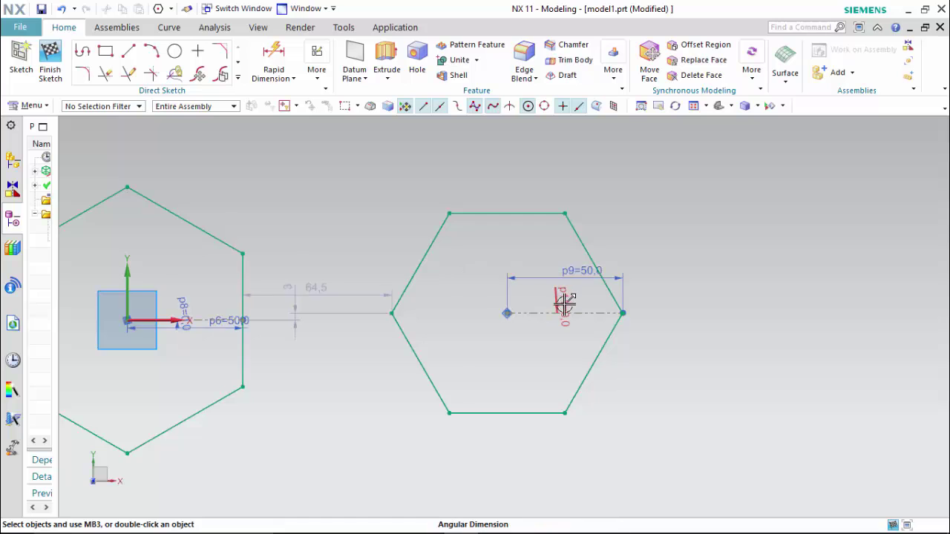
pyautogui.scroll(-1, 578, 308)
pyautogui.scroll(-1, 578, 308)
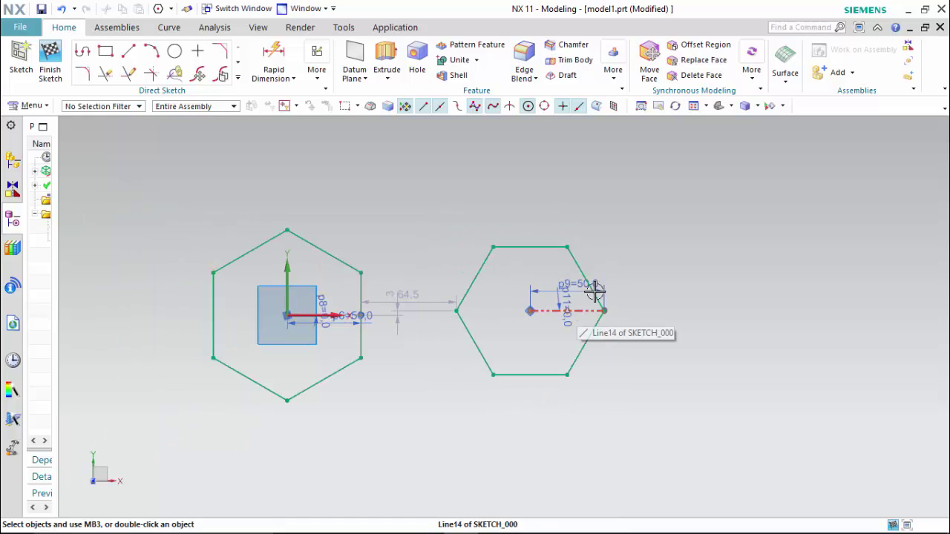
pyautogui.click(237, 77)
# Start a new polygon sized by Side Length
pyautogui.click(105, 163)
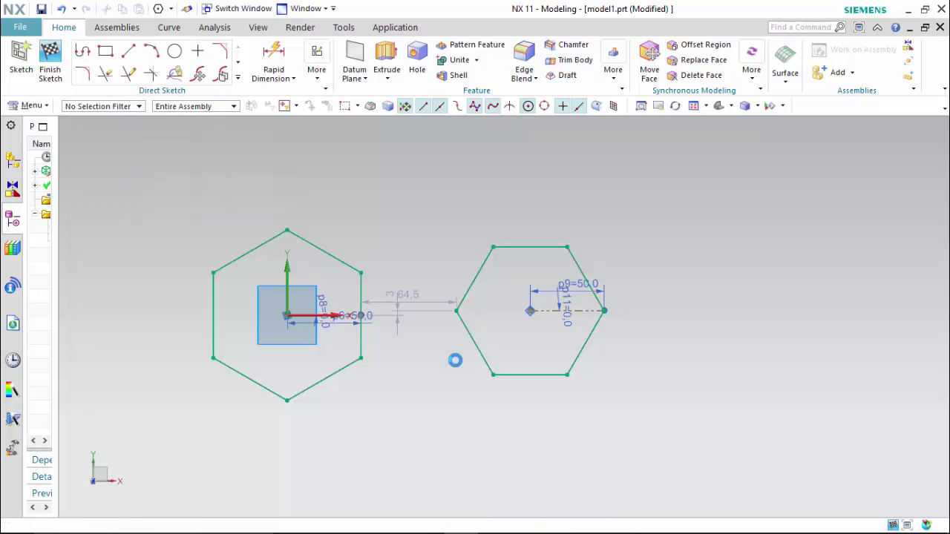
pyautogui.click(196, 285)
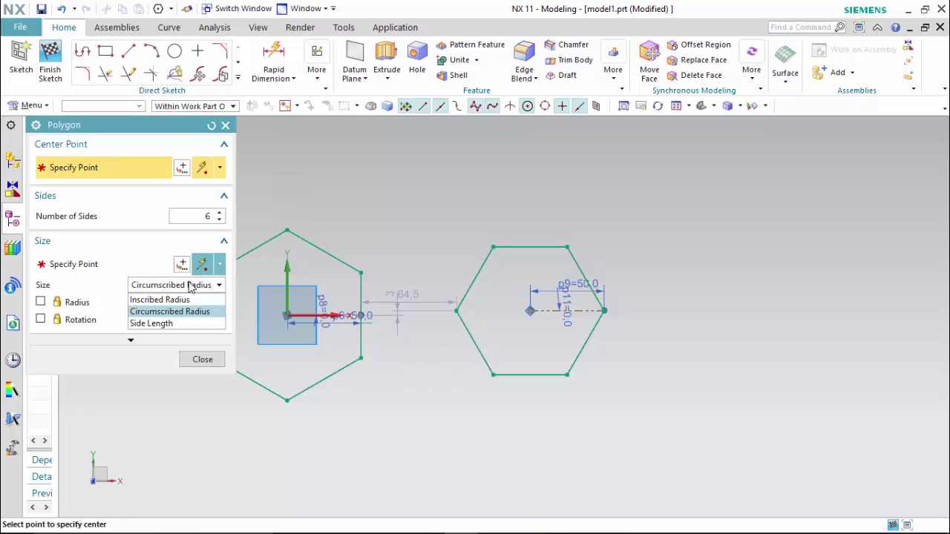
pyautogui.click(162, 323)
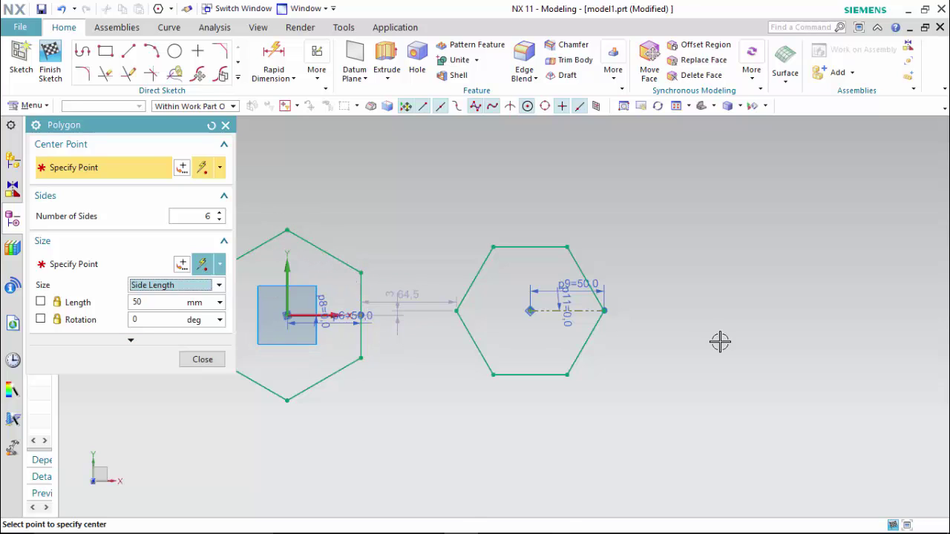
# Place the third hexagon right of the second with 50 mm side length and 0° rotation
pyautogui.click(762, 306)
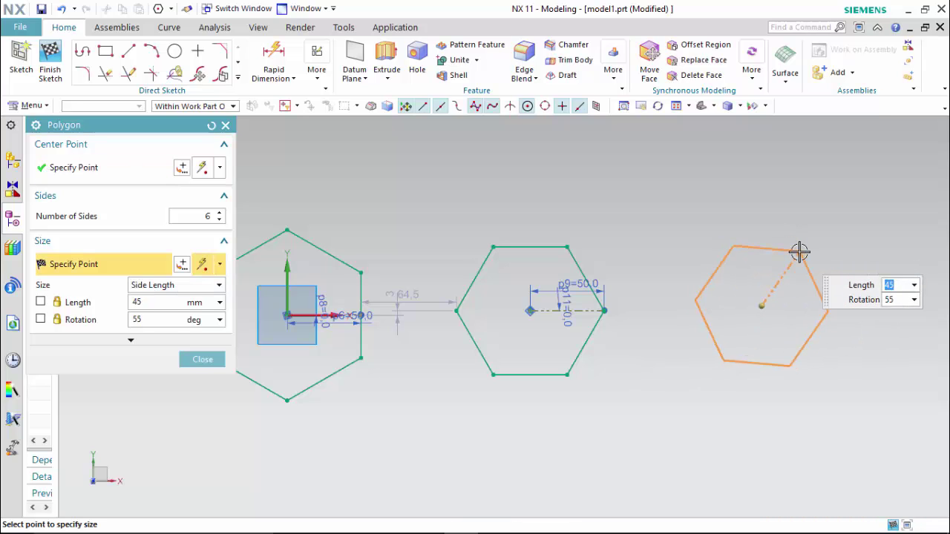
pyautogui.write('5')
pyautogui.press('Tab')
pyautogui.write('0')
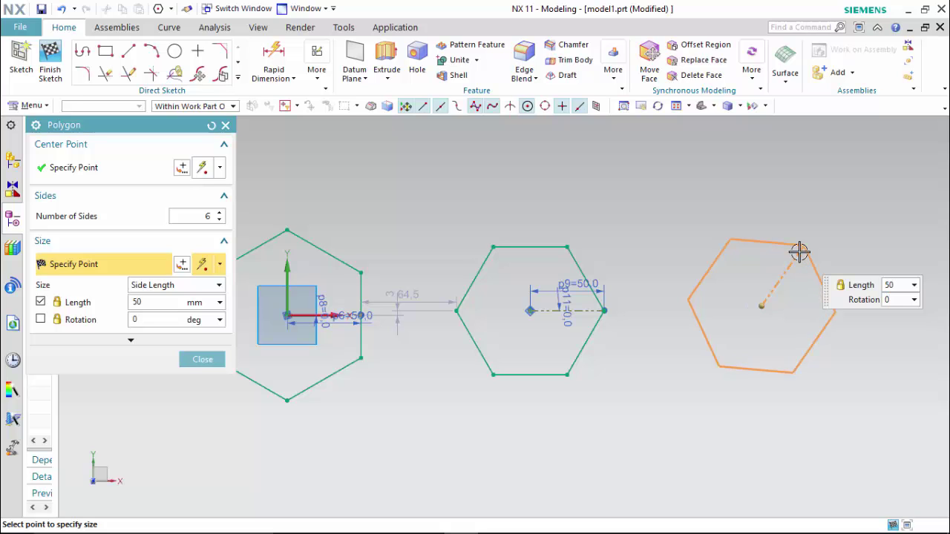
pyautogui.press('Return')
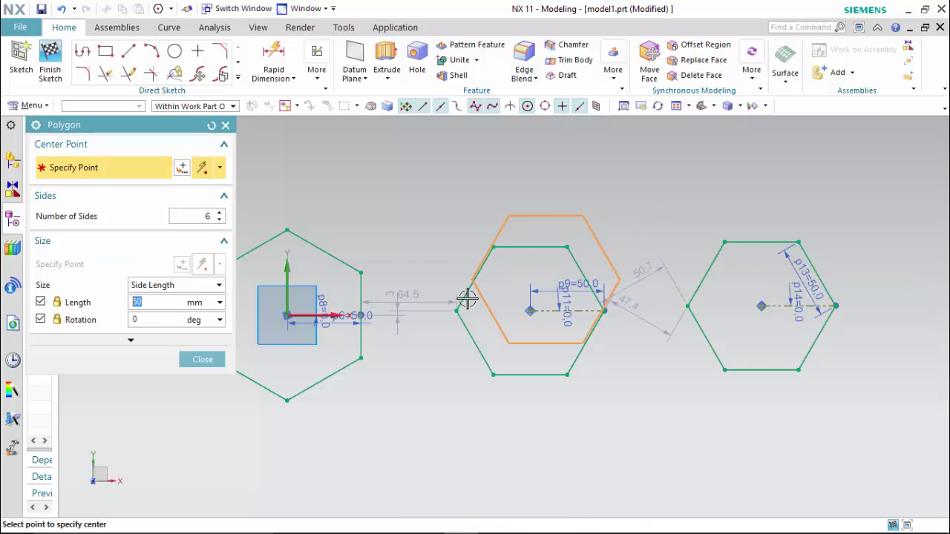
pyautogui.click(203, 360)
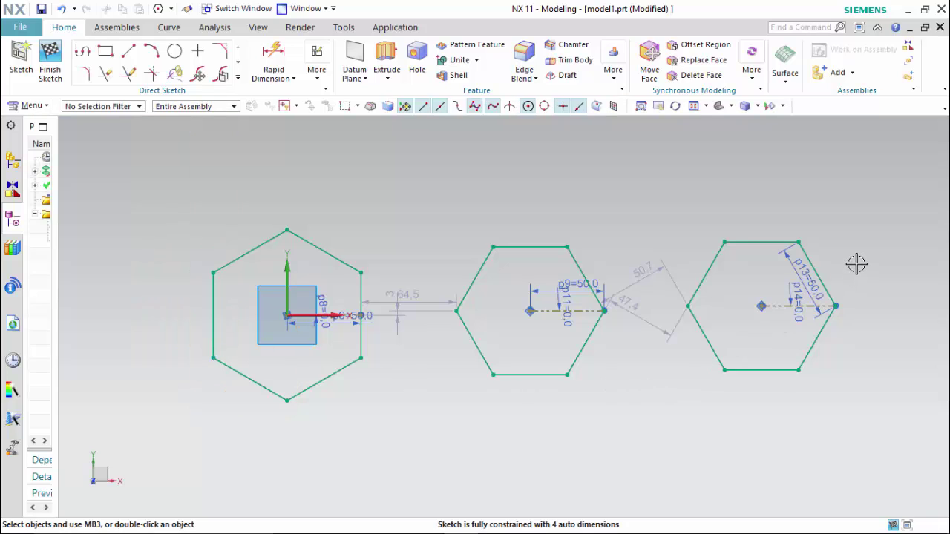
pyautogui.scroll(1, 857, 264)
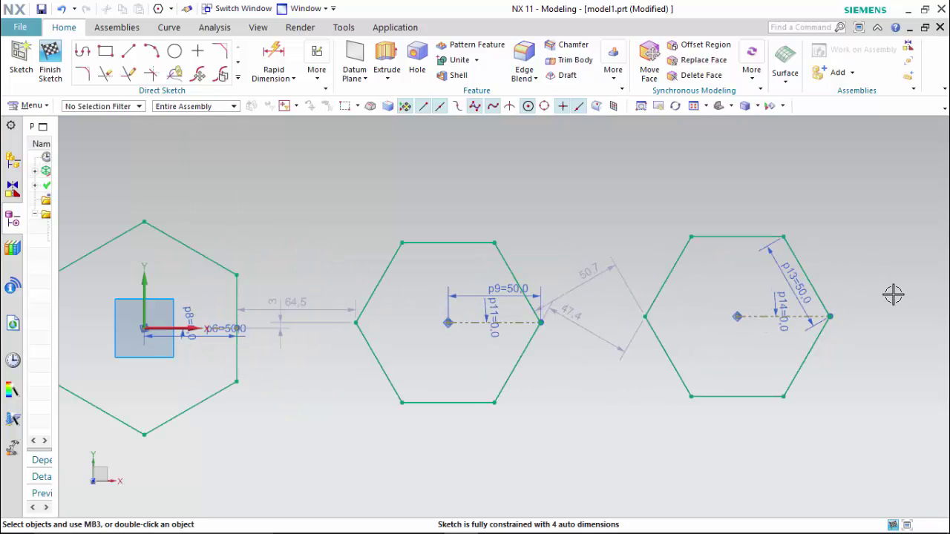
pyautogui.scroll(-3, 893, 295)
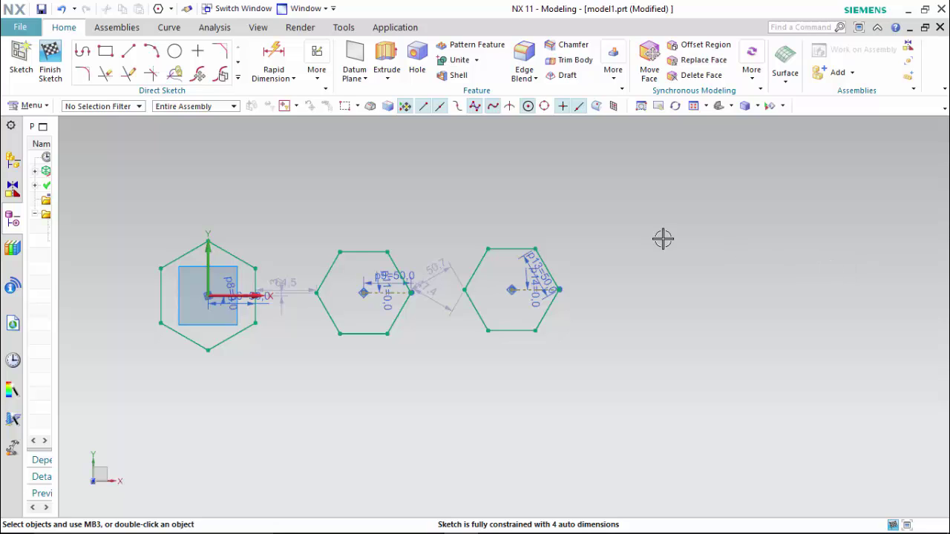
# Choose Ellipse from the More Curve gallery, defaulting to 50 mm major and 25 mm minor radius
pyautogui.click(238, 76)
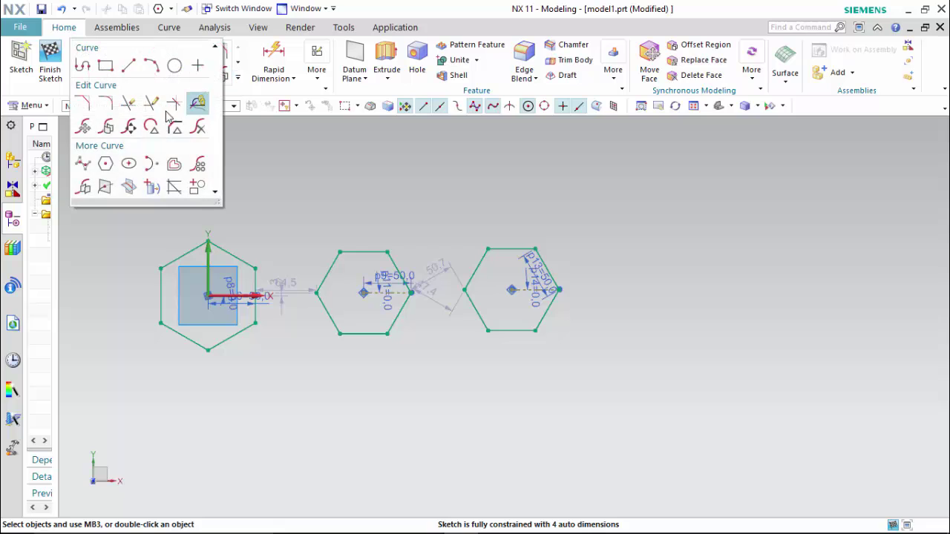
pyautogui.click(128, 163)
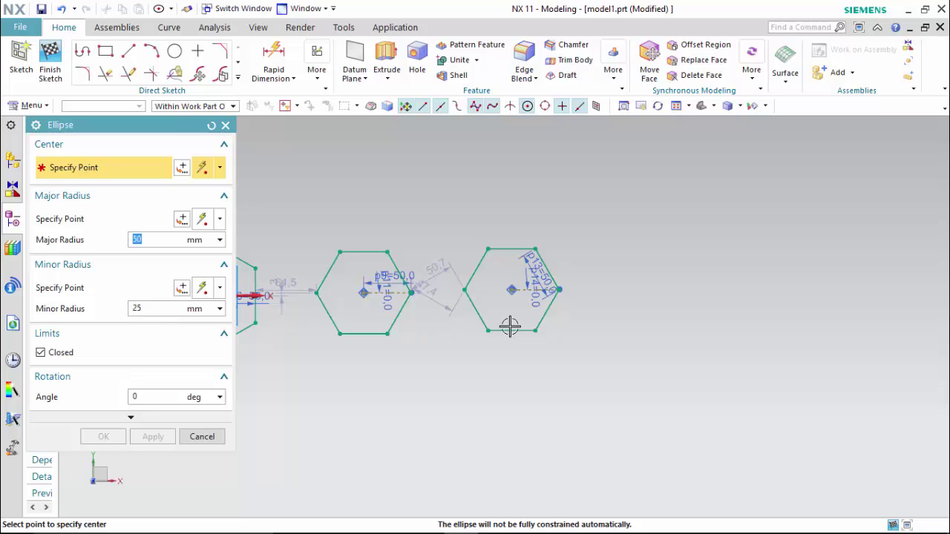
# Place a 50 × 25 mm ellipse at 0° right of the third hexagon
pyautogui.click(743, 284)
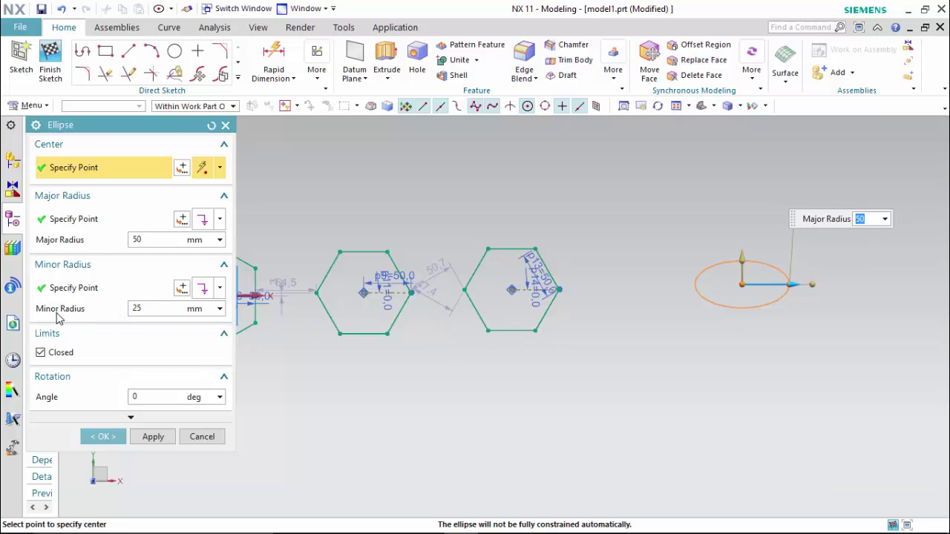
pyautogui.click(161, 311)
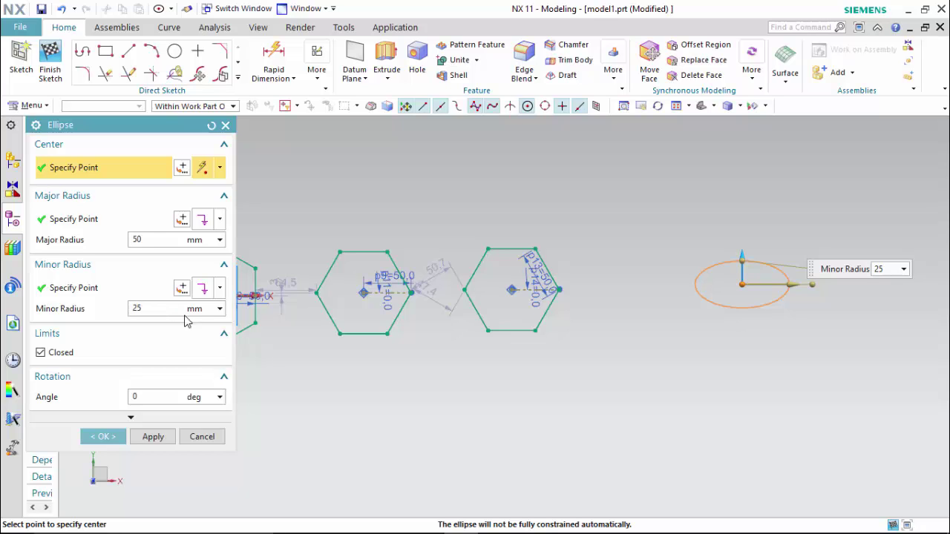
pyautogui.click(158, 397)
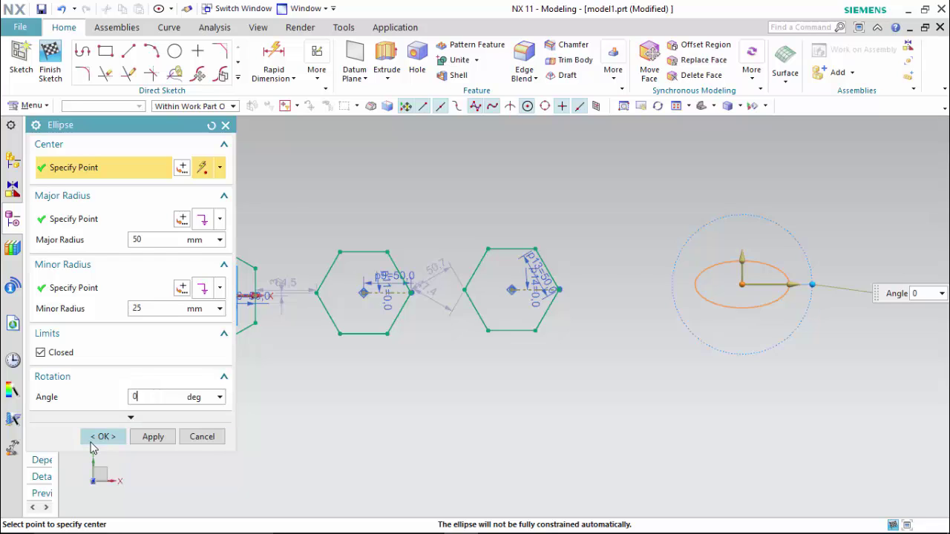
pyautogui.click(92, 442)
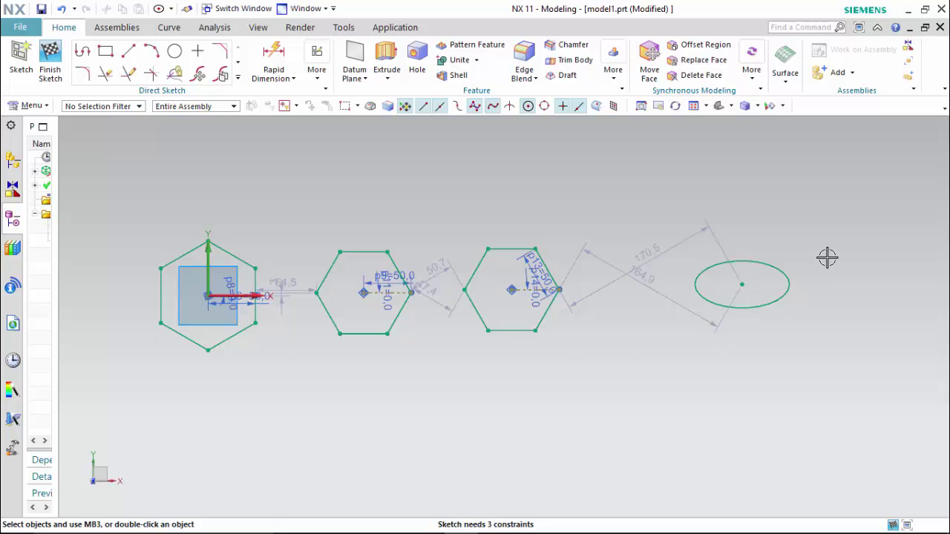
pyautogui.scroll(5, 828, 256)
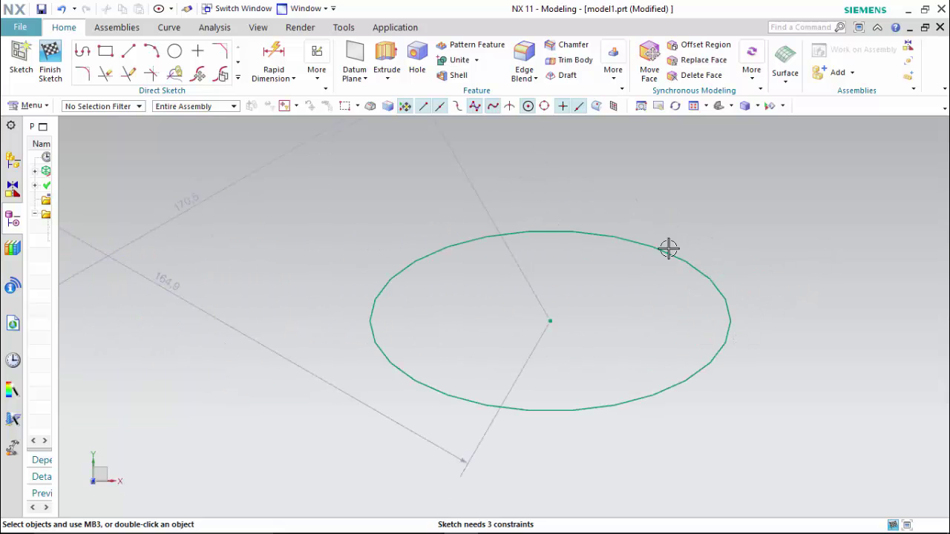
pyautogui.scroll(-3, 338, 319)
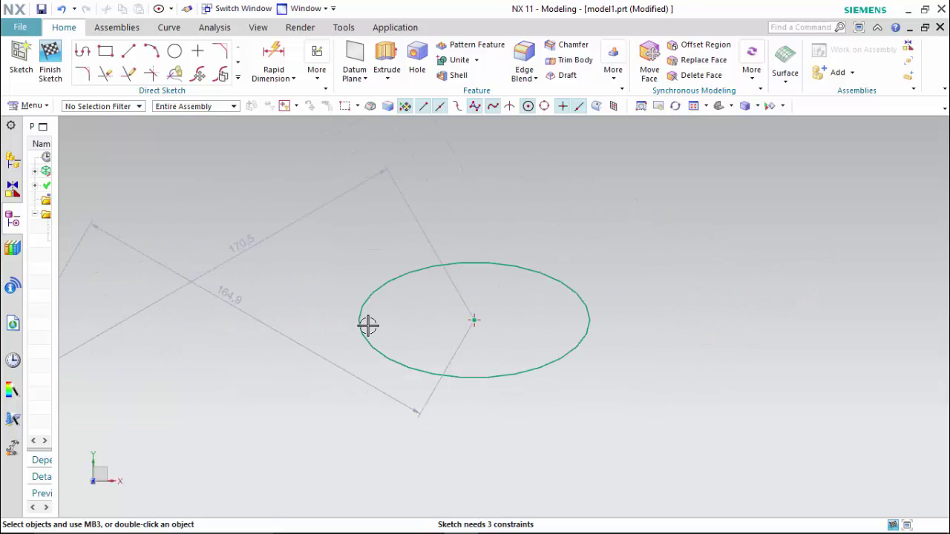